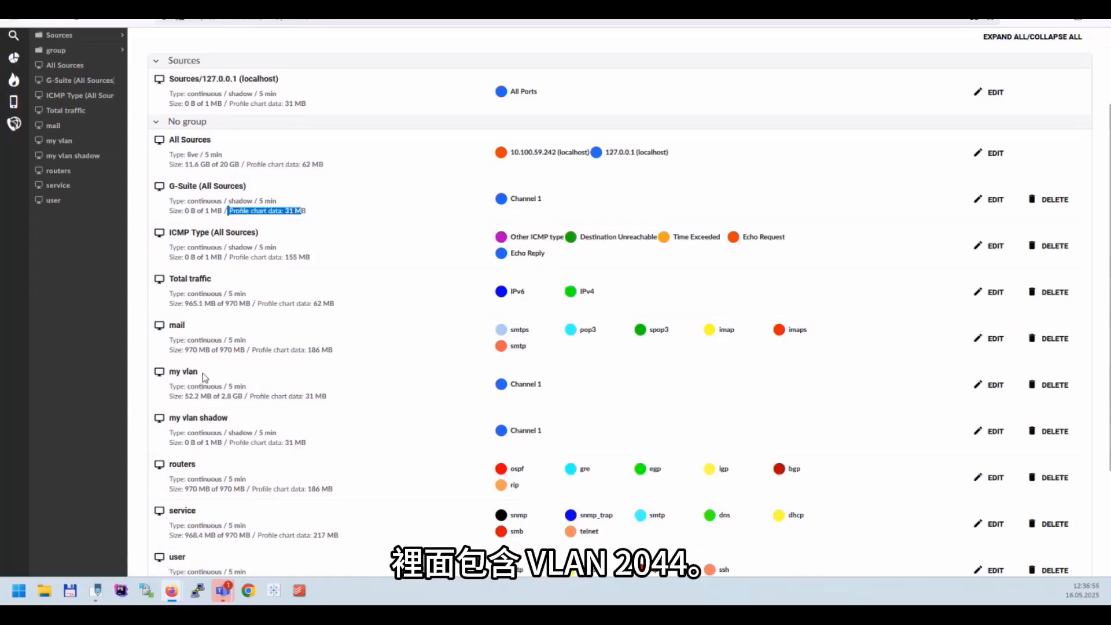
Open the settings of the my vlan profile for review
left_click(992, 387)
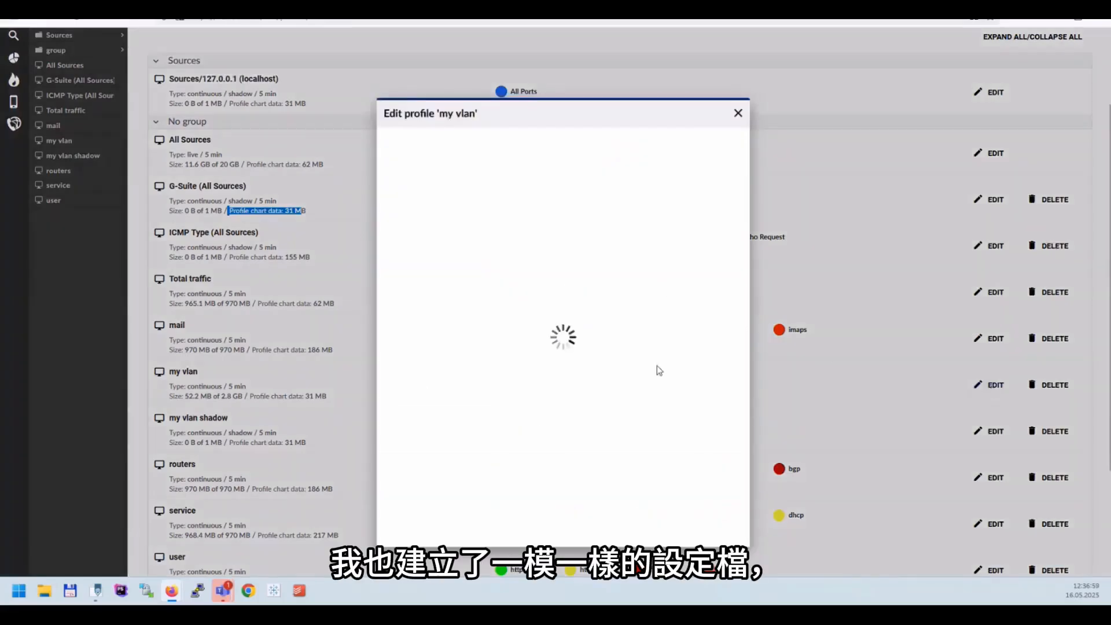
left_click(712, 493)
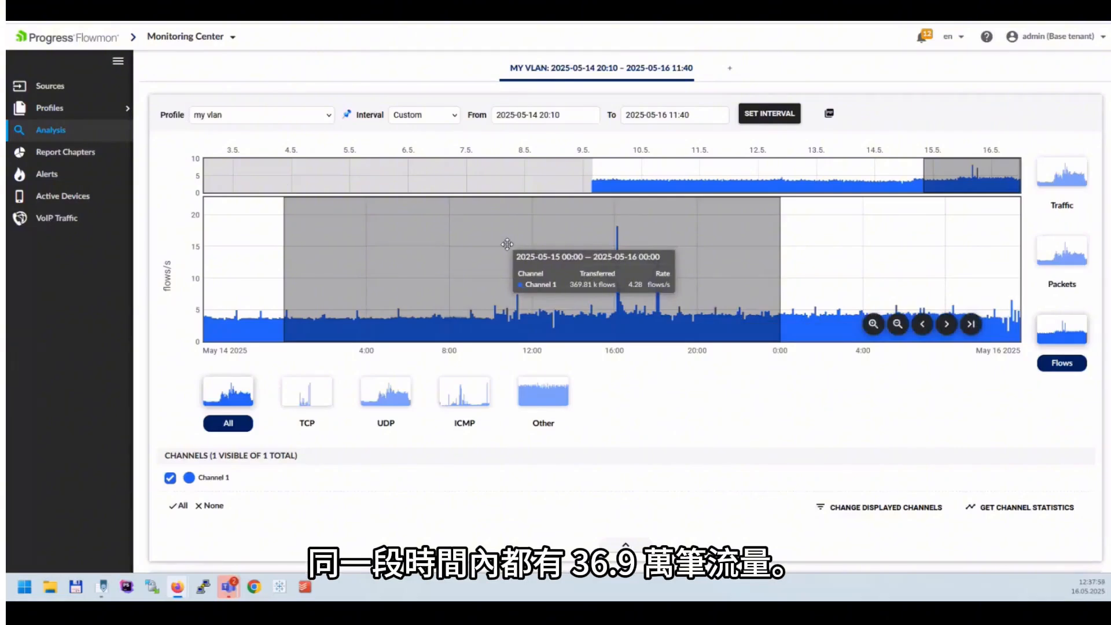
Switch the analysis from the my vlan profile to my vlan shadow
left_click(246, 120)
left_click(232, 224)
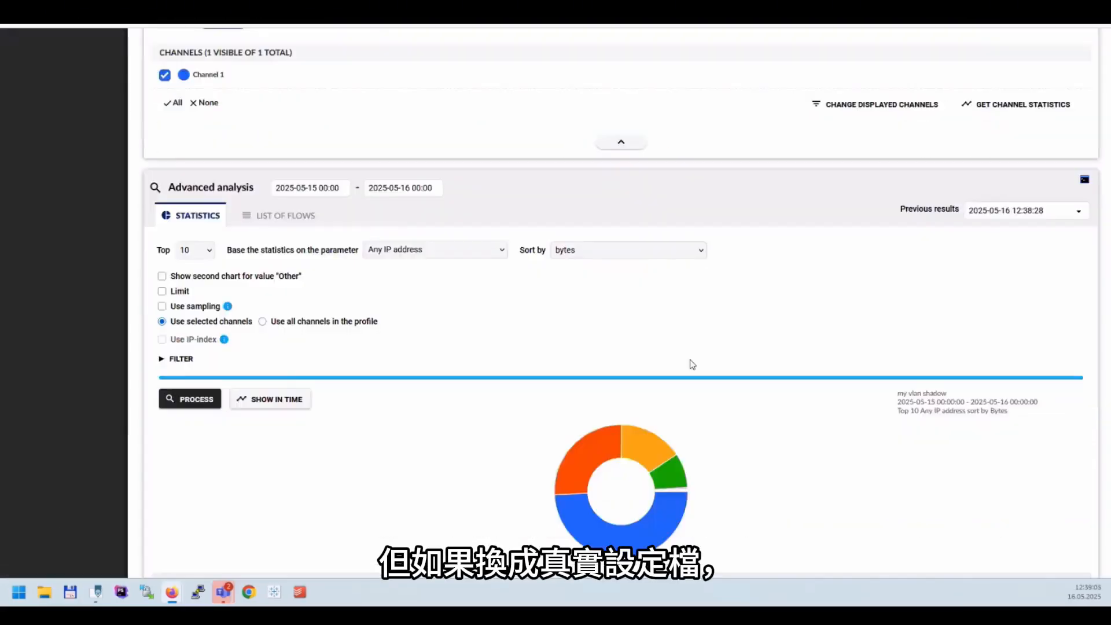
Switch the analysis back to the my vlan profile and process its top 10 statistics by any IP address, sorted by bytes
scroll(689, 365, "up", 5)
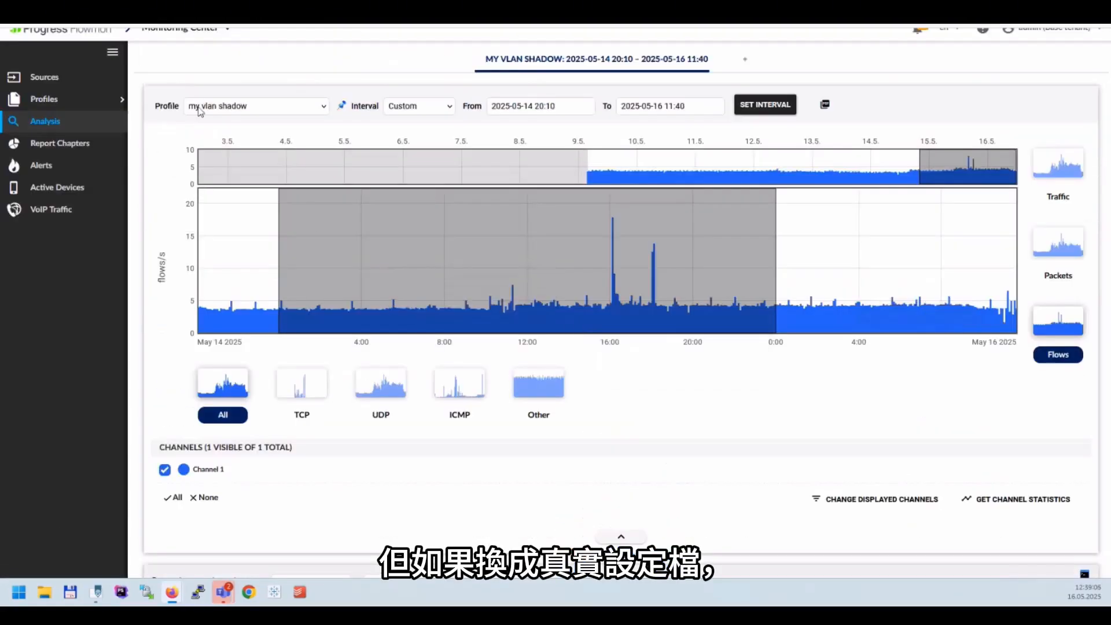
left_click(230, 108)
left_click(210, 203)
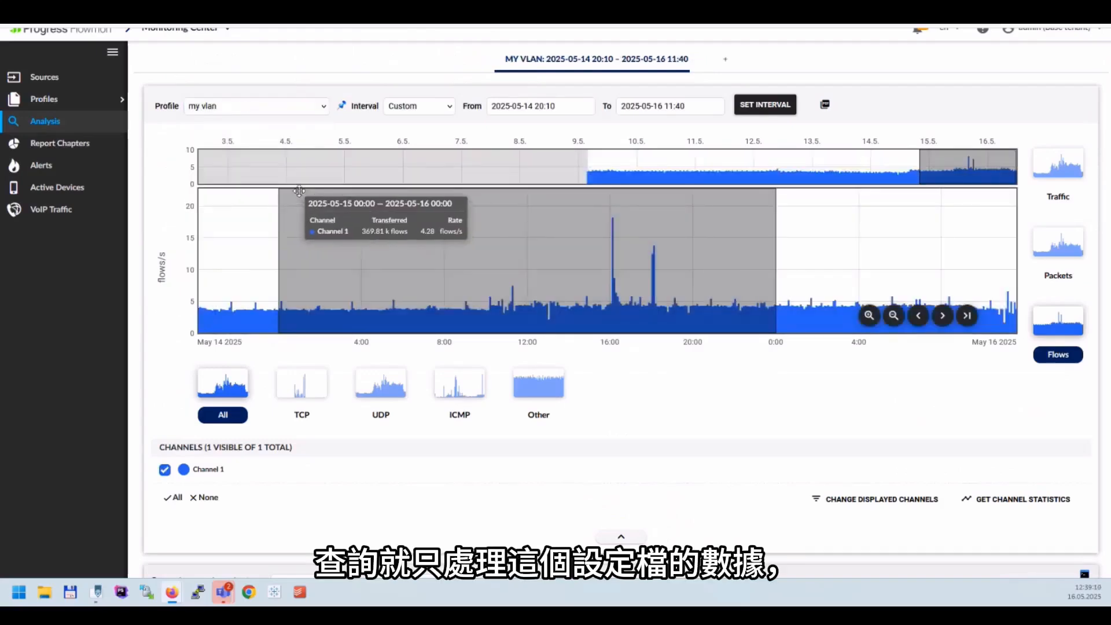
scroll(514, 266, "down", 8)
scroll(353, 290, "down", 1)
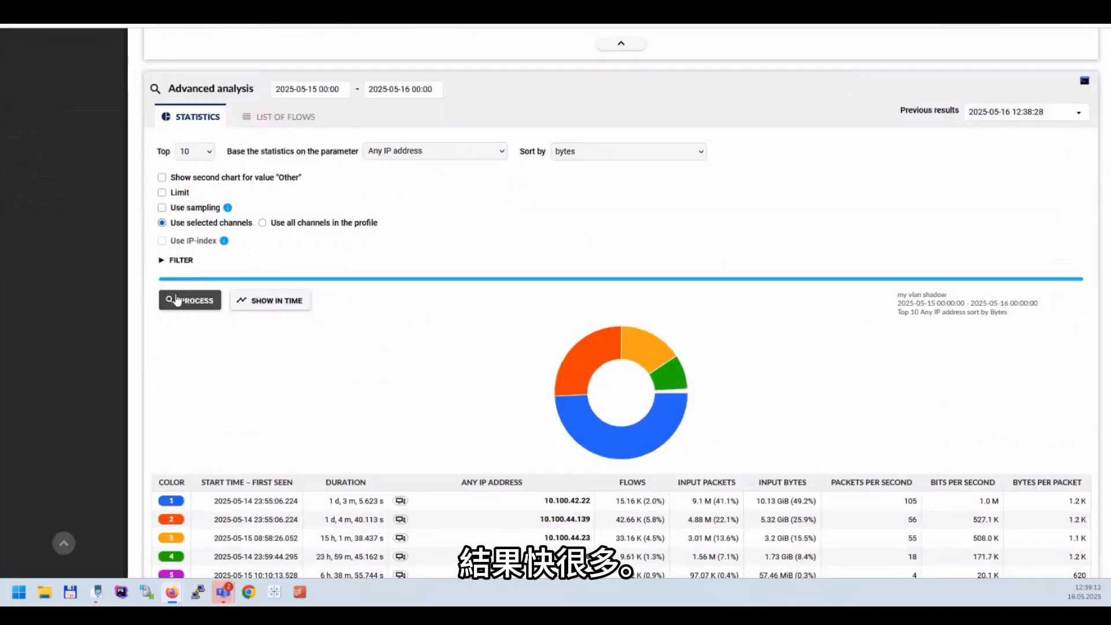
left_click(181, 301)
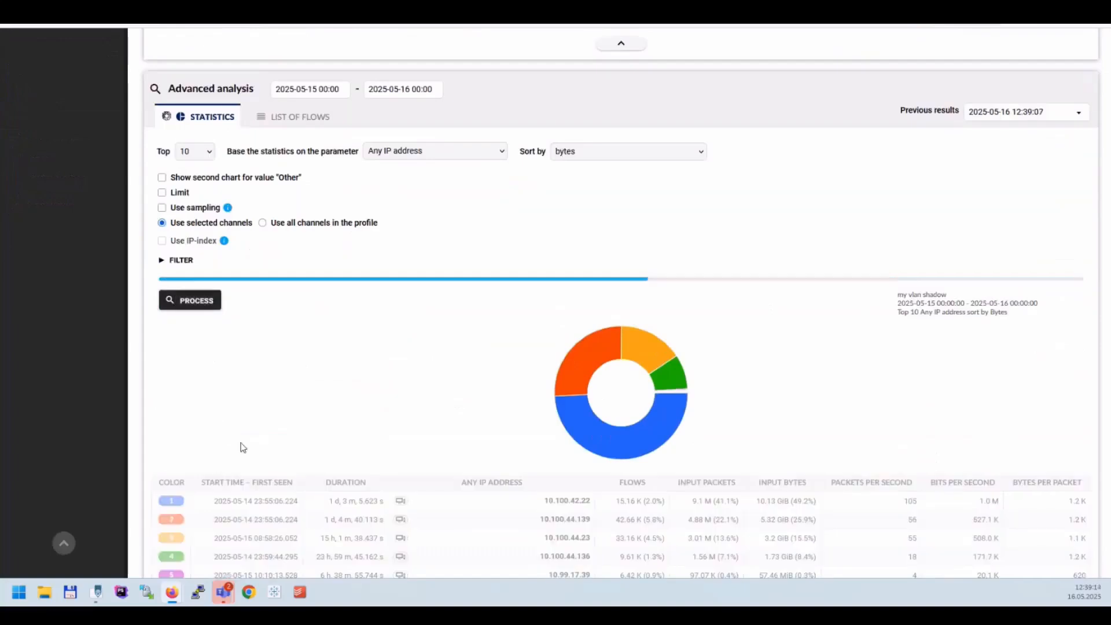
scroll(237, 443, "down", 3)
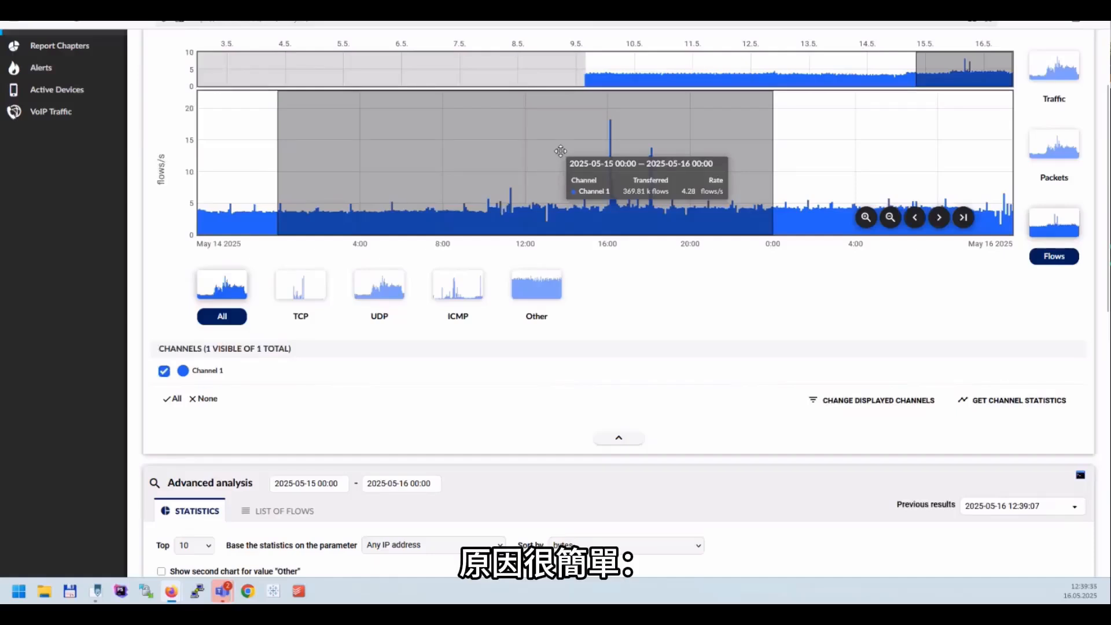
Display the flow chart of the my vlan shadow profile, followed by the All Sources profile
scroll(559, 151, "up", 2)
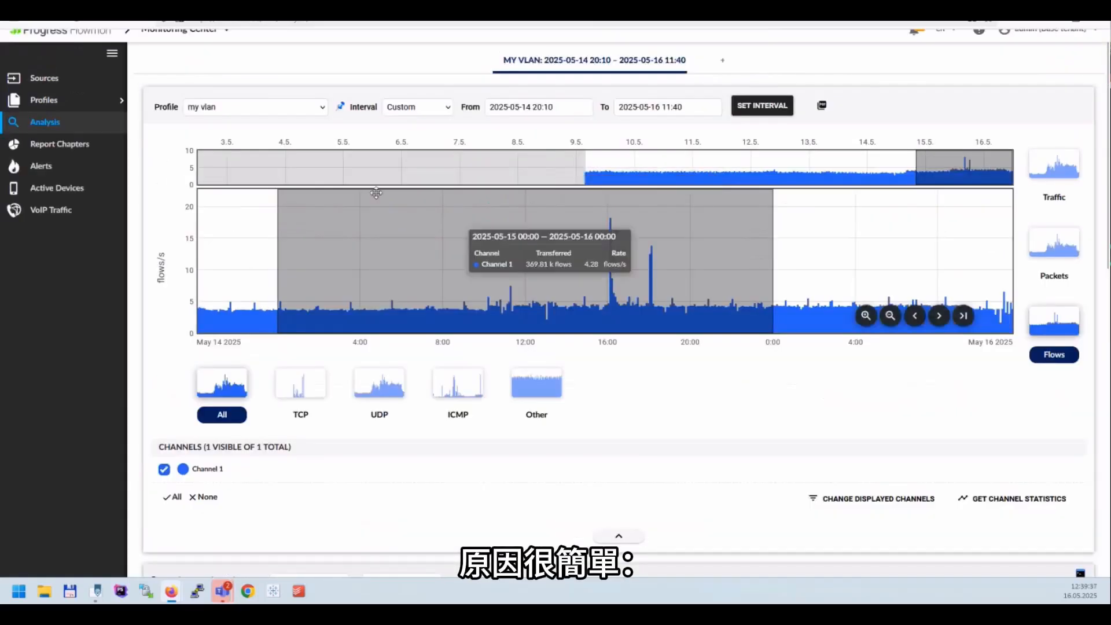
left_click(265, 107)
left_click(252, 217)
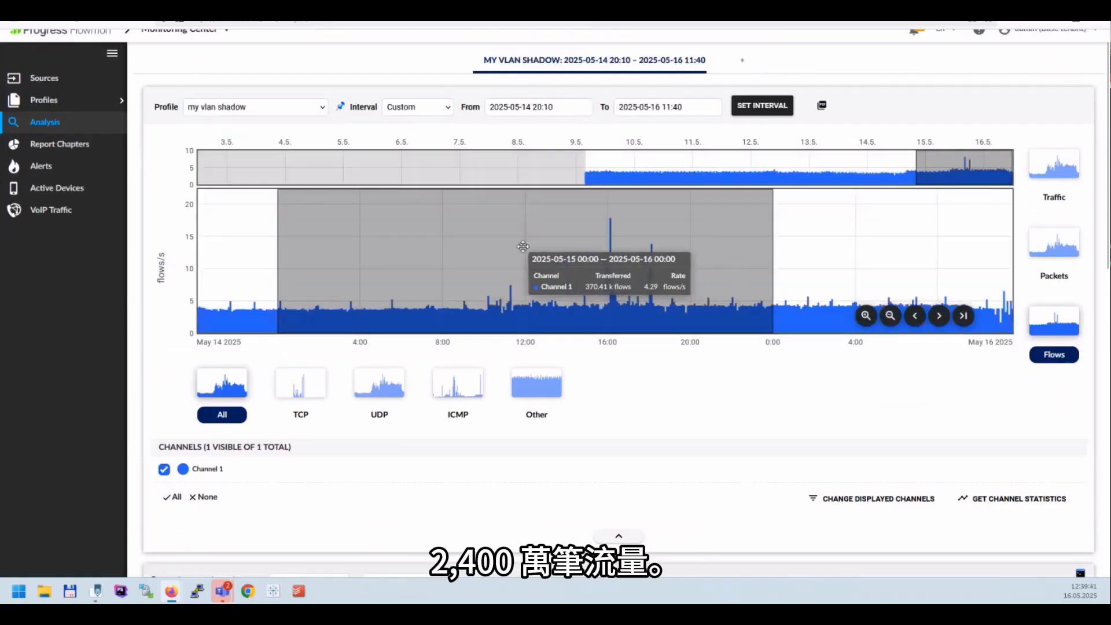
left_click(261, 107)
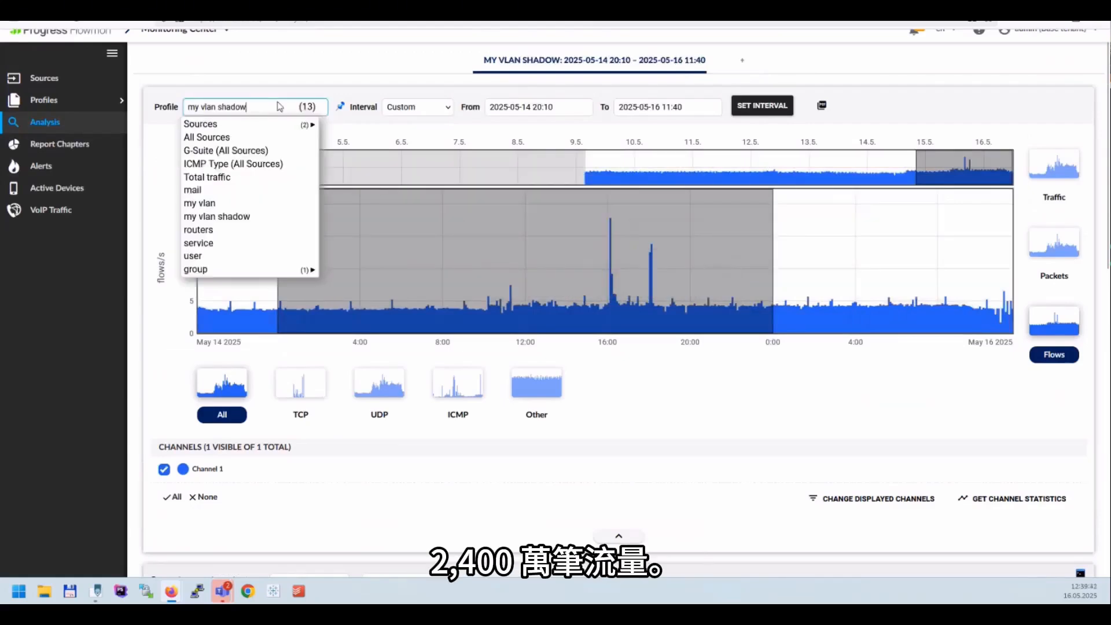
left_click(237, 137)
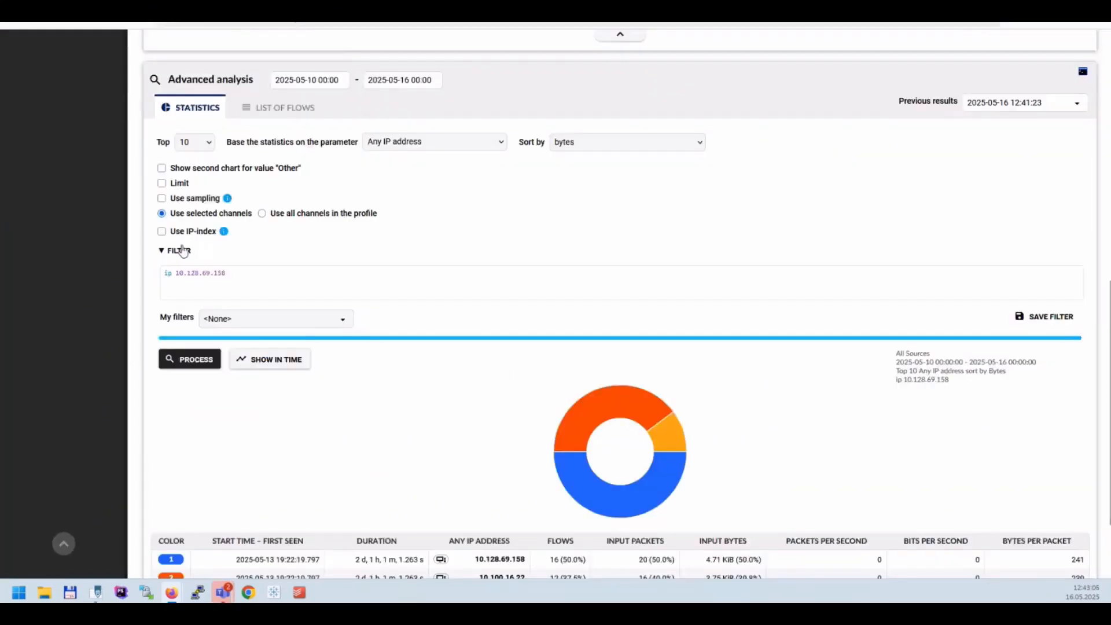
Enable the IP-index for the filtered address 10.128.69.158 and process the All Sources statistics
left_click(198, 233)
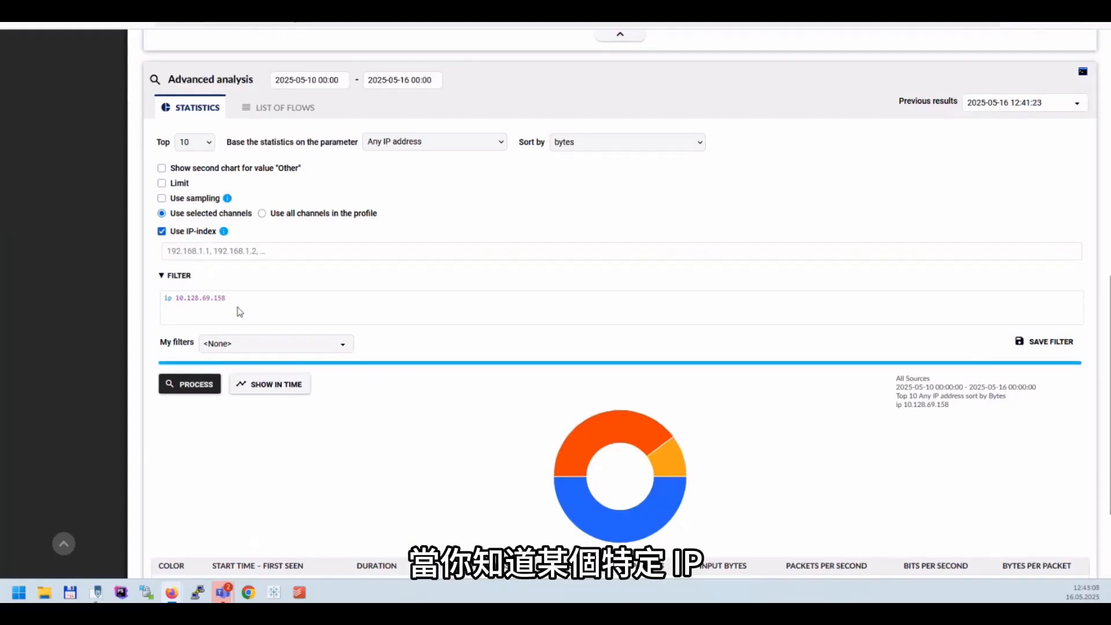
left_click_drag(228, 298, 178, 302)
key("ctrl+c")
left_click(207, 249)
key("ctrl+v")
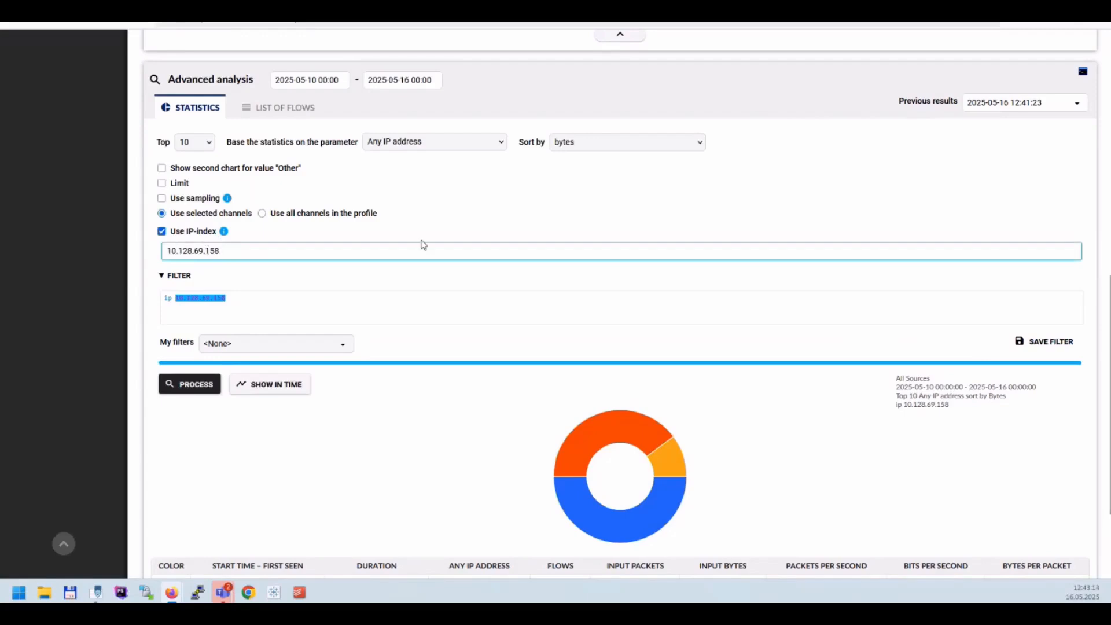
scroll(426, 243, "up", 7)
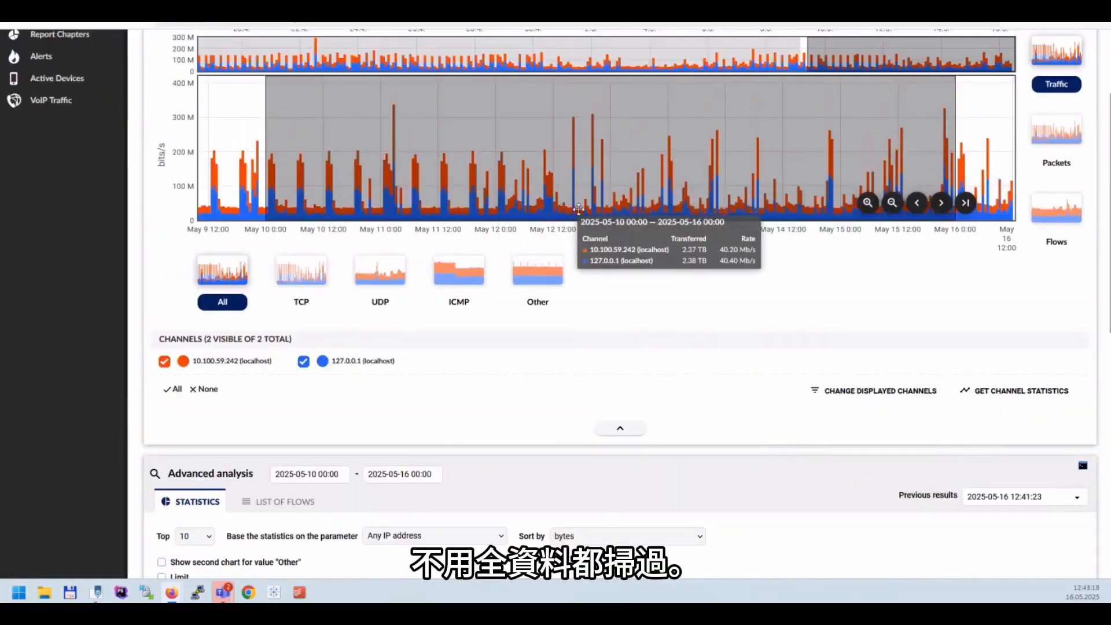
scroll(655, 276, "down", 2)
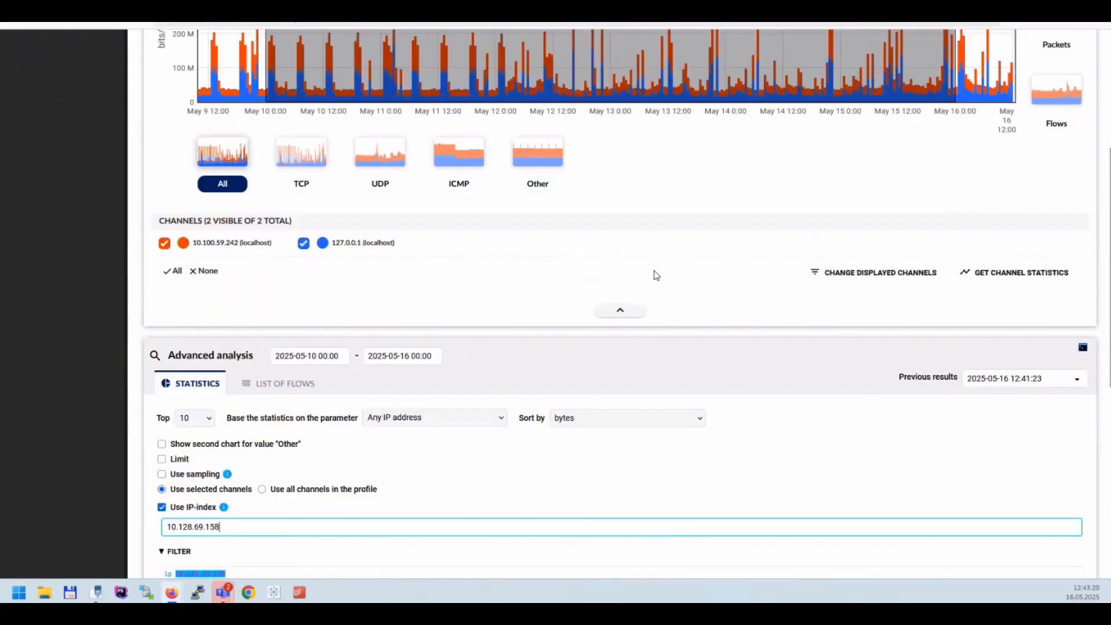
scroll(656, 275, "down", 5)
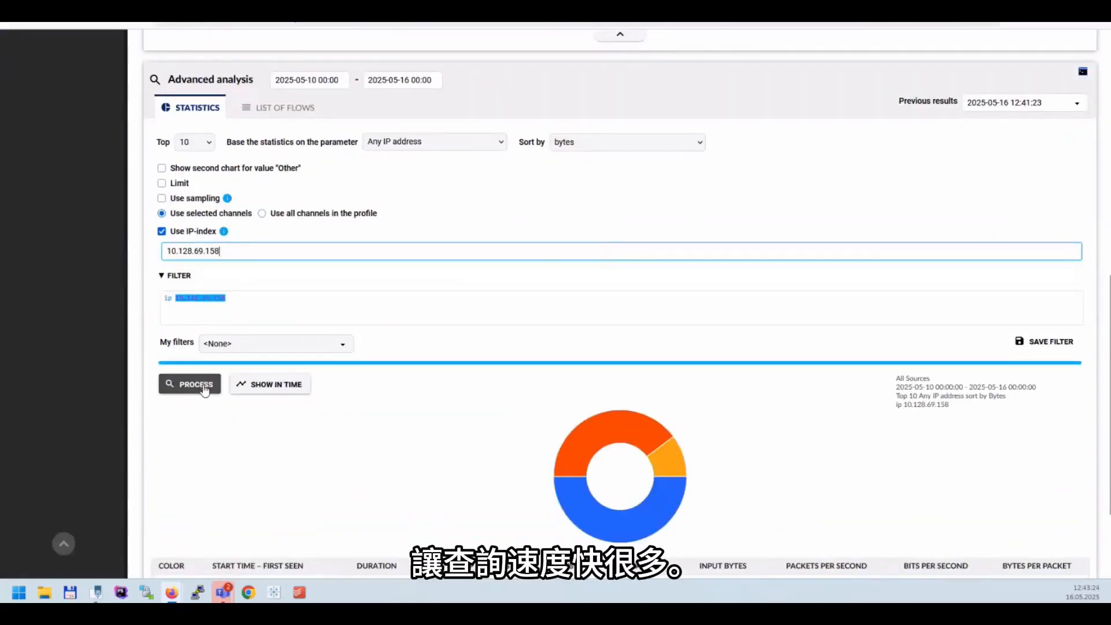
left_click(204, 391)
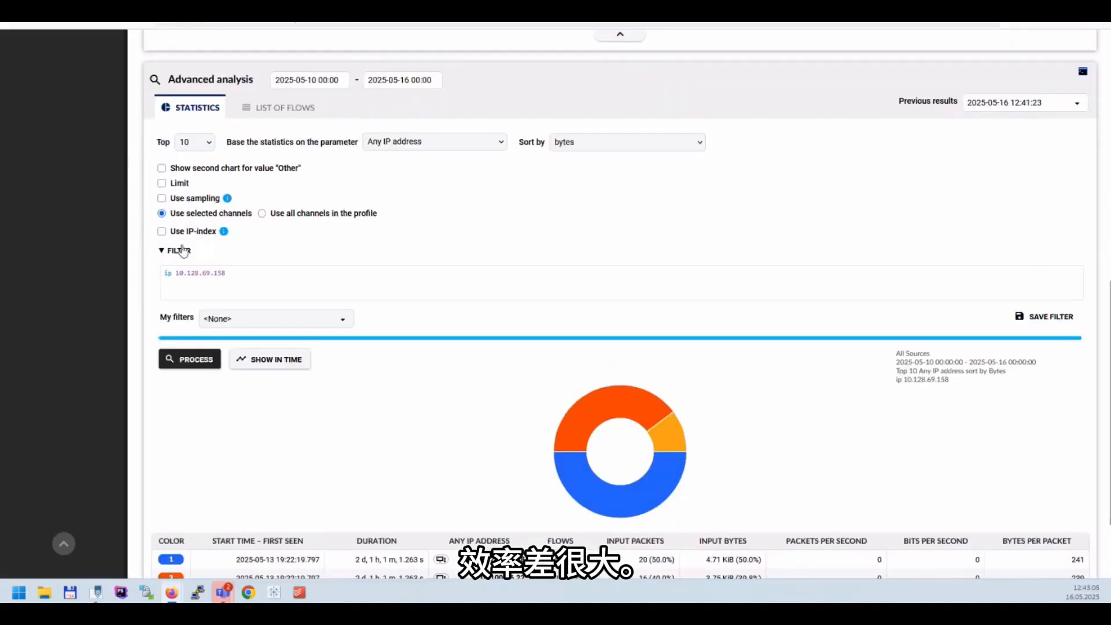
Turn on the IP-index option for the statistics query and copy 10.128.69.158 from the filter into it
left_click(199, 233)
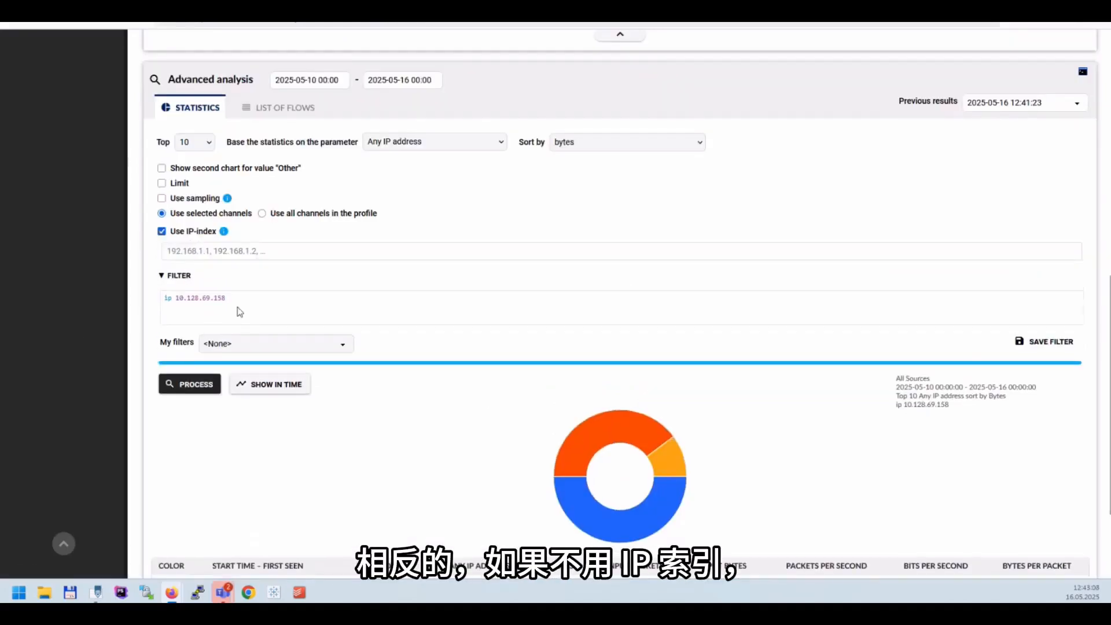
left_click_drag(228, 297, 176, 300)
key("ctrl+c")
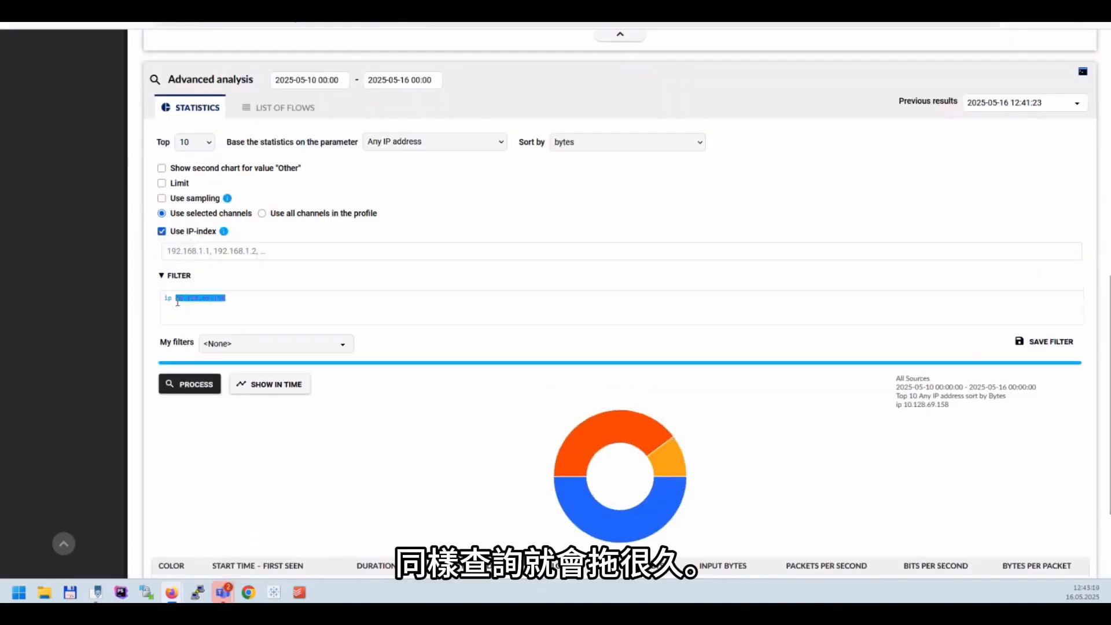
left_click(207, 250)
key("ctrl+v")
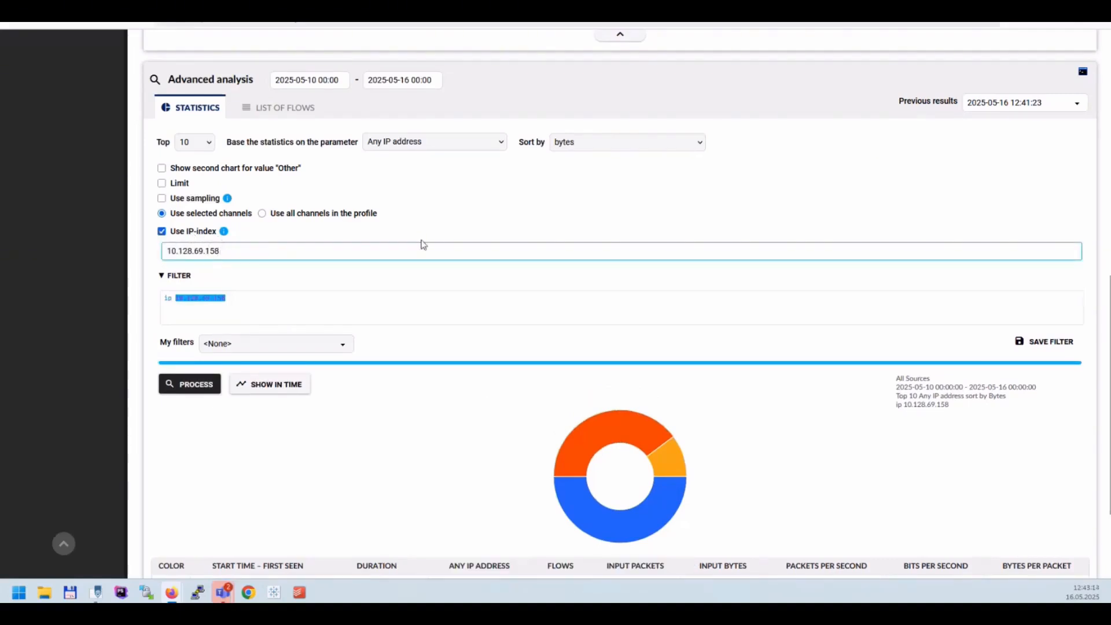
scroll(453, 235, "up", 2)
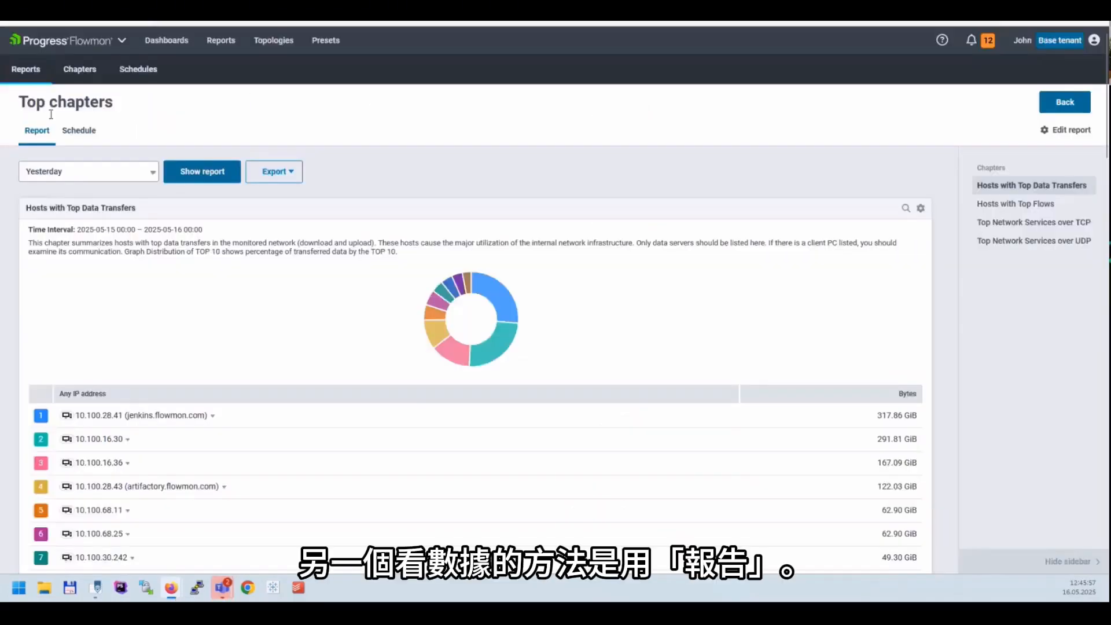
Review the period options of the Top chapters report and its Hosts with Top Data Transfers chapter
left_click(152, 173)
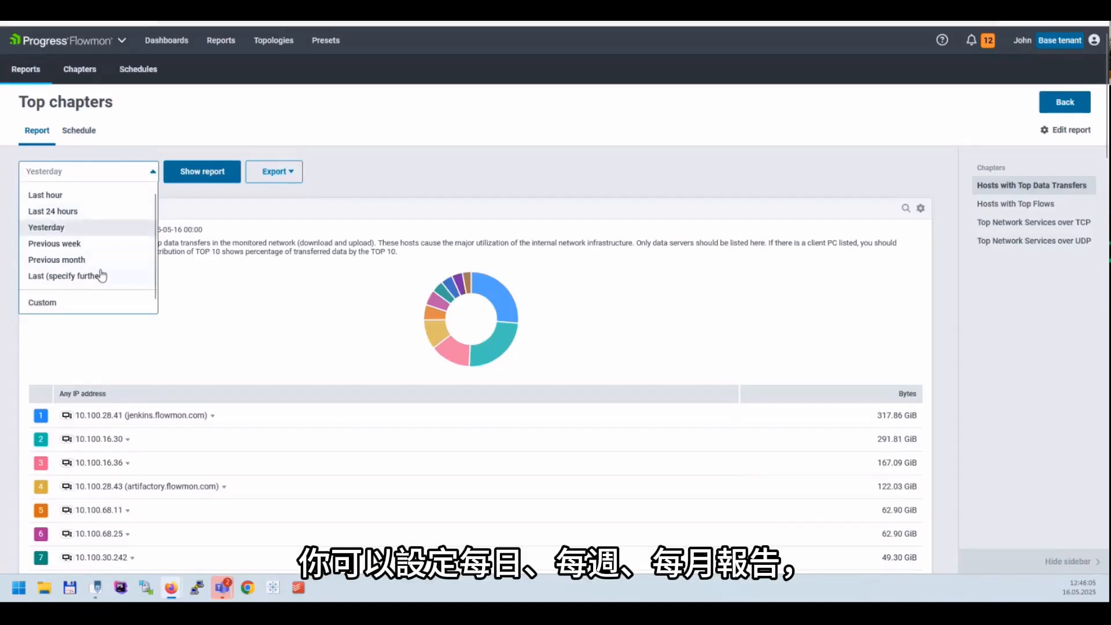
left_click(446, 172)
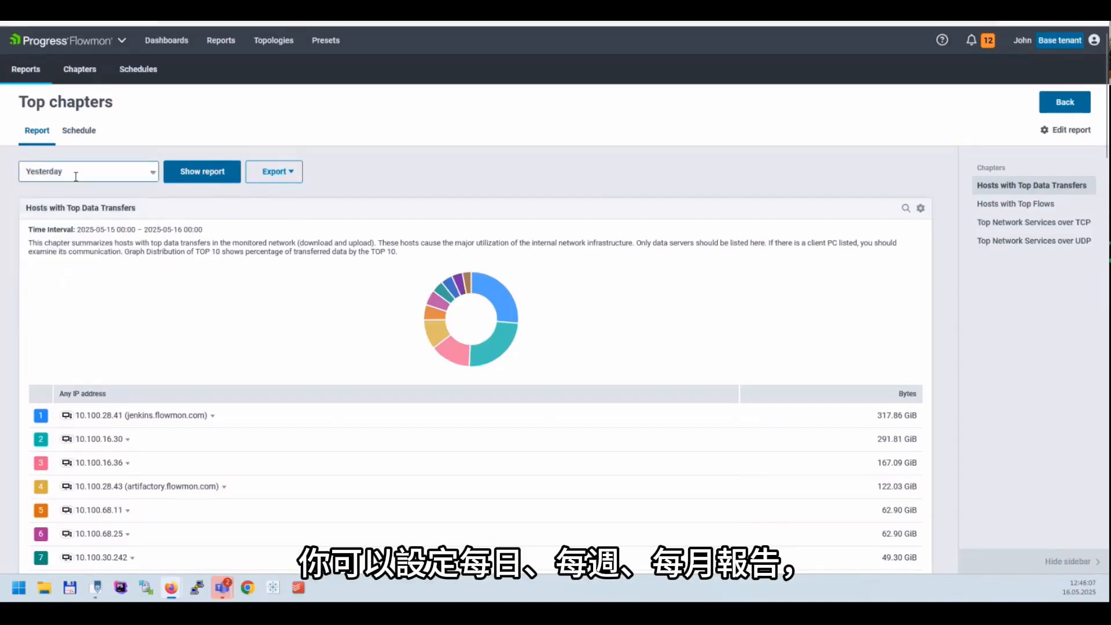
scroll(370, 197, "down", 2)
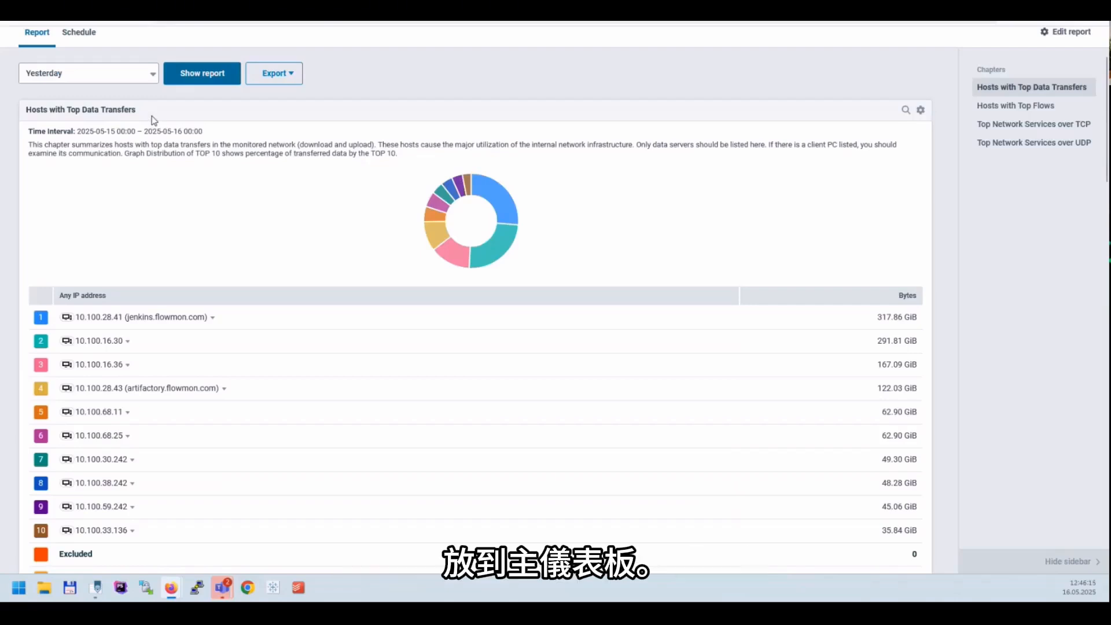
scroll(181, 113, "down", 2)
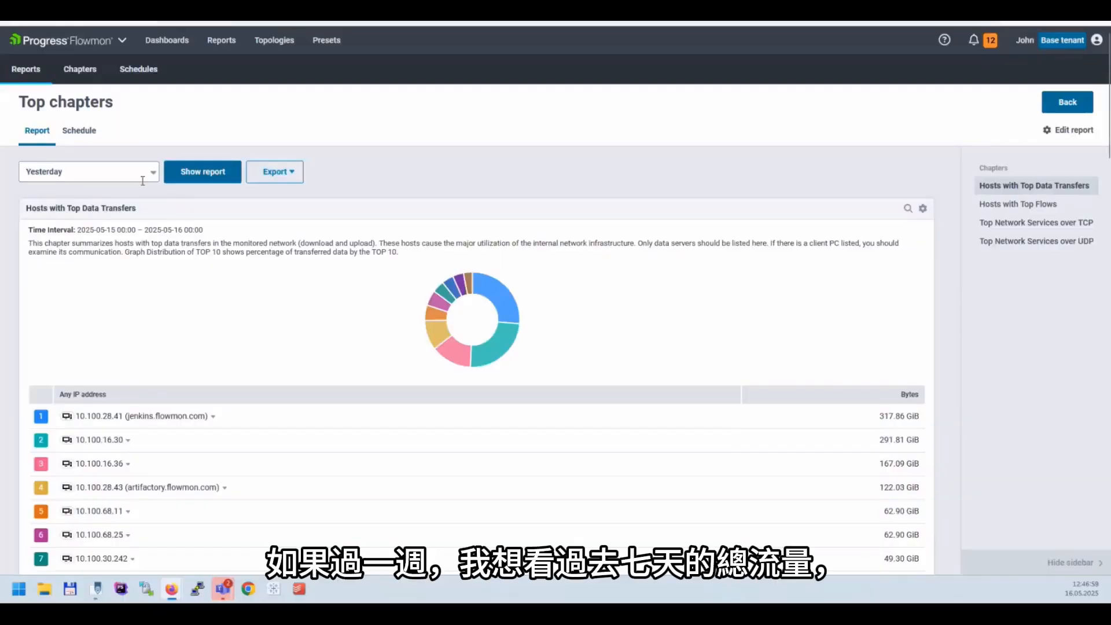
Show the Top chapters report for the previous week
left_click(93, 172)
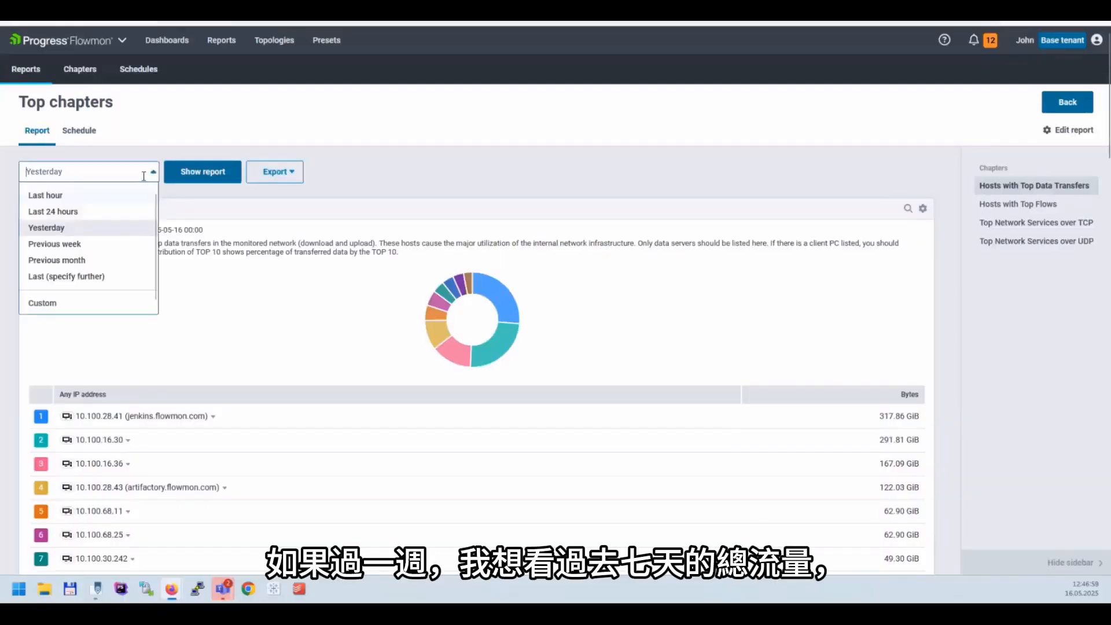
left_click(69, 244)
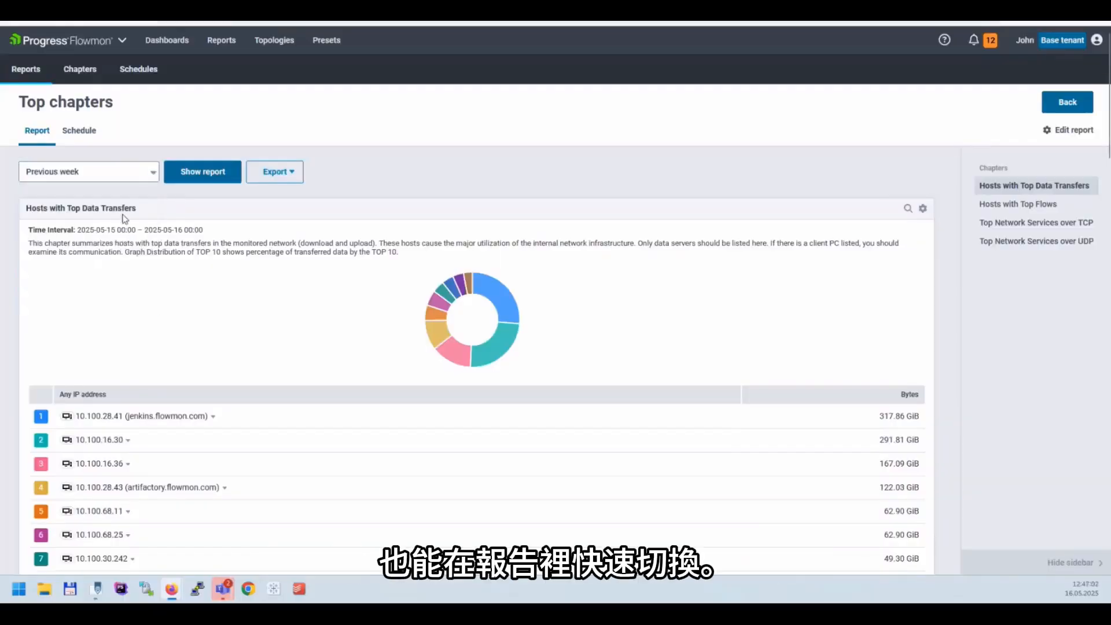
left_click(202, 180)
Open host 10.100.33.136 from Hosts with Top Data Transfers in Analysis with its address added to the filter, and review the analysis
scroll(925, 272, "down", 3)
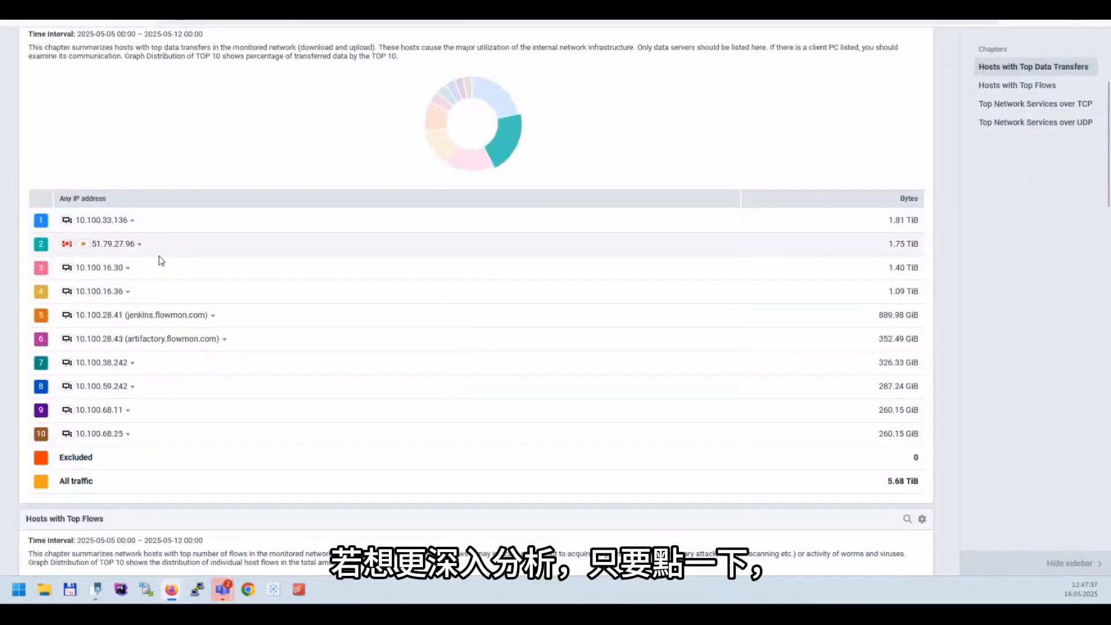
left_click(134, 221)
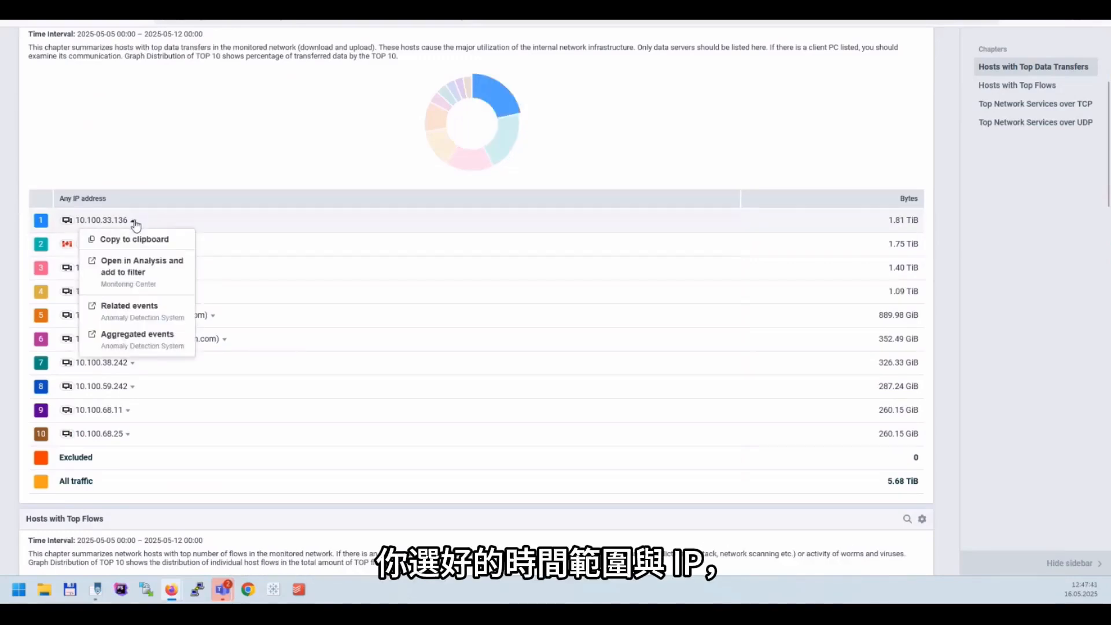
left_click(169, 268)
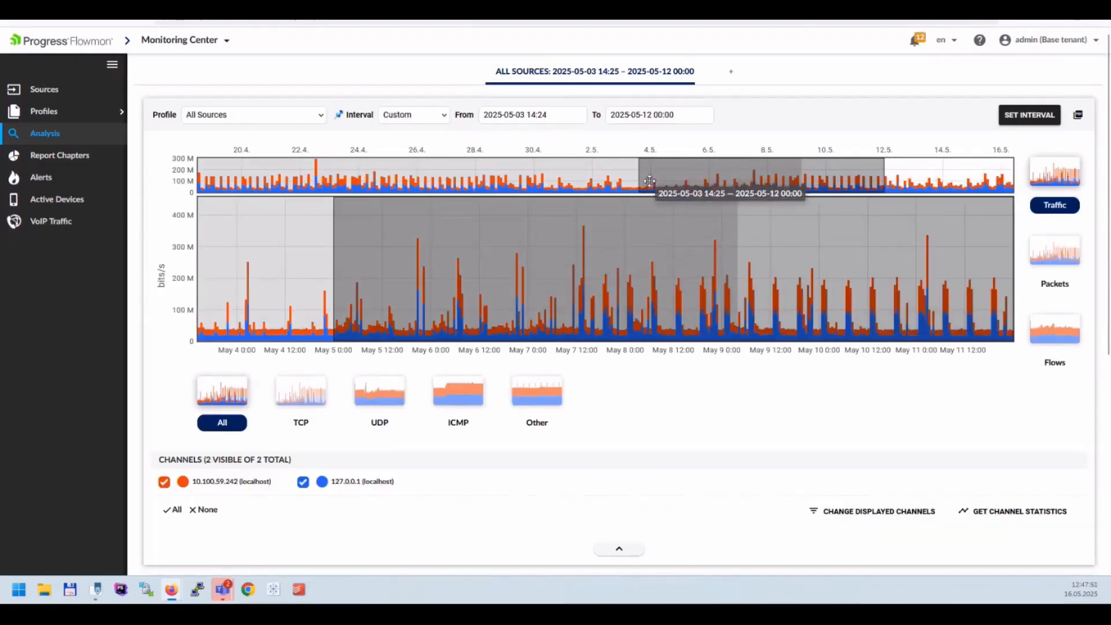
scroll(833, 219, "down", 5)
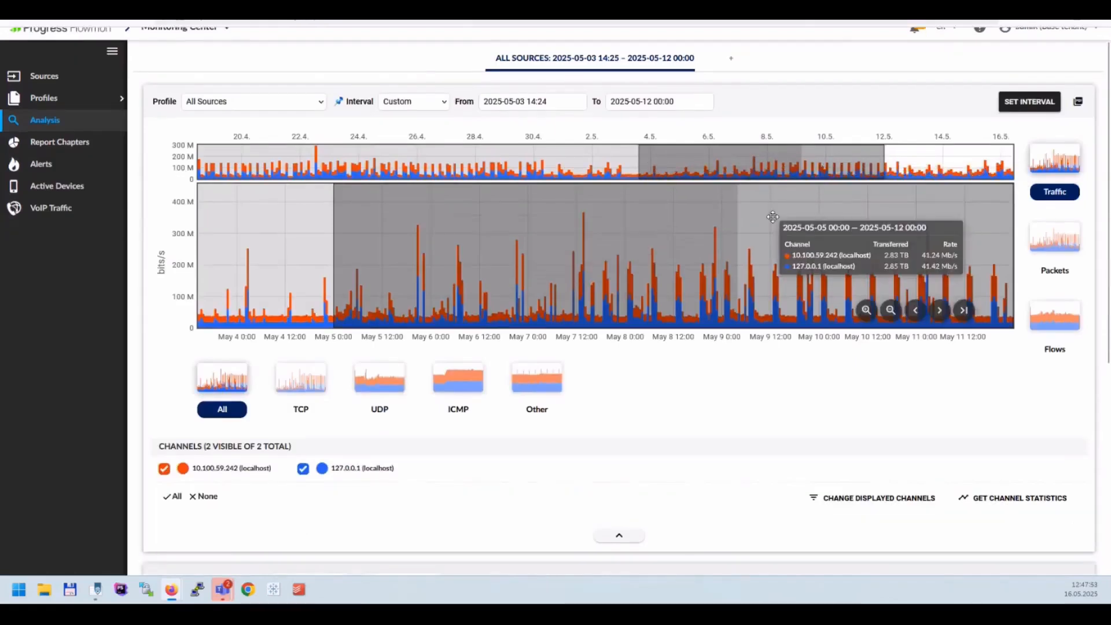
scroll(243, 457, "down", 1)
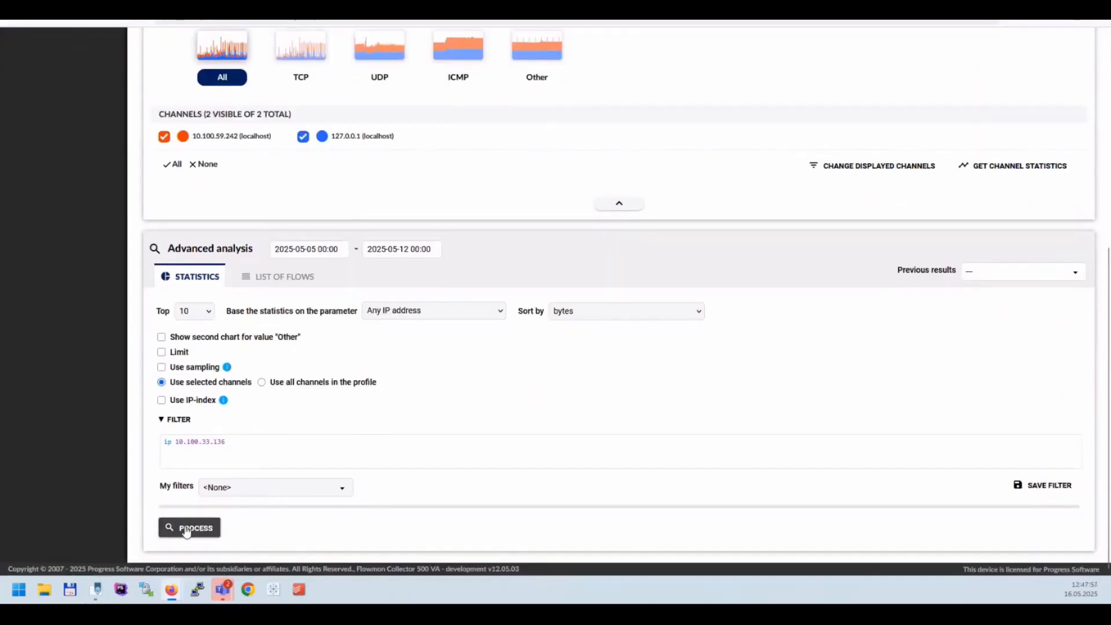
scroll(627, 322, "up", 5)
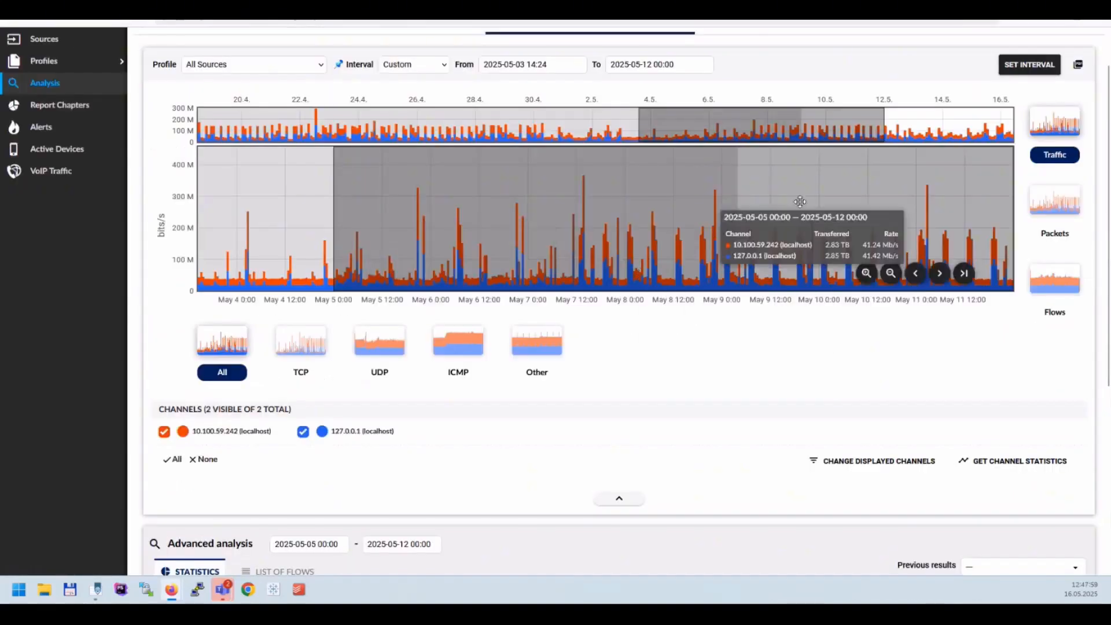